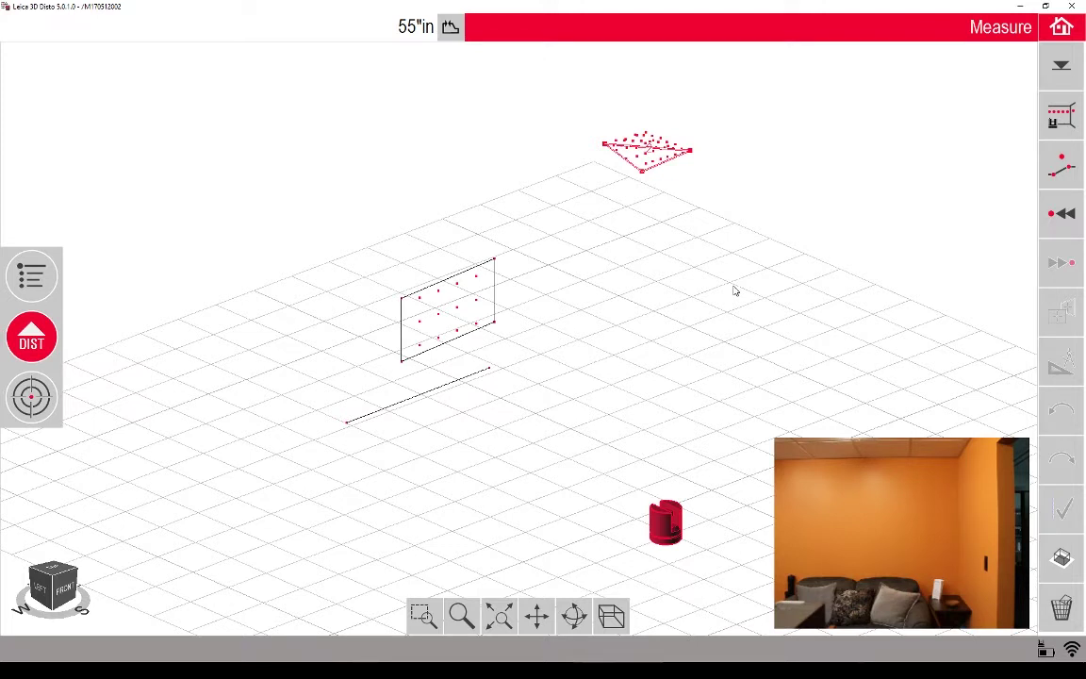
# Step: Start saving the measurement under a new name and create a folder named VIDEO DEMO 05_12v1 as its destination
pyautogui.click(1064, 30)
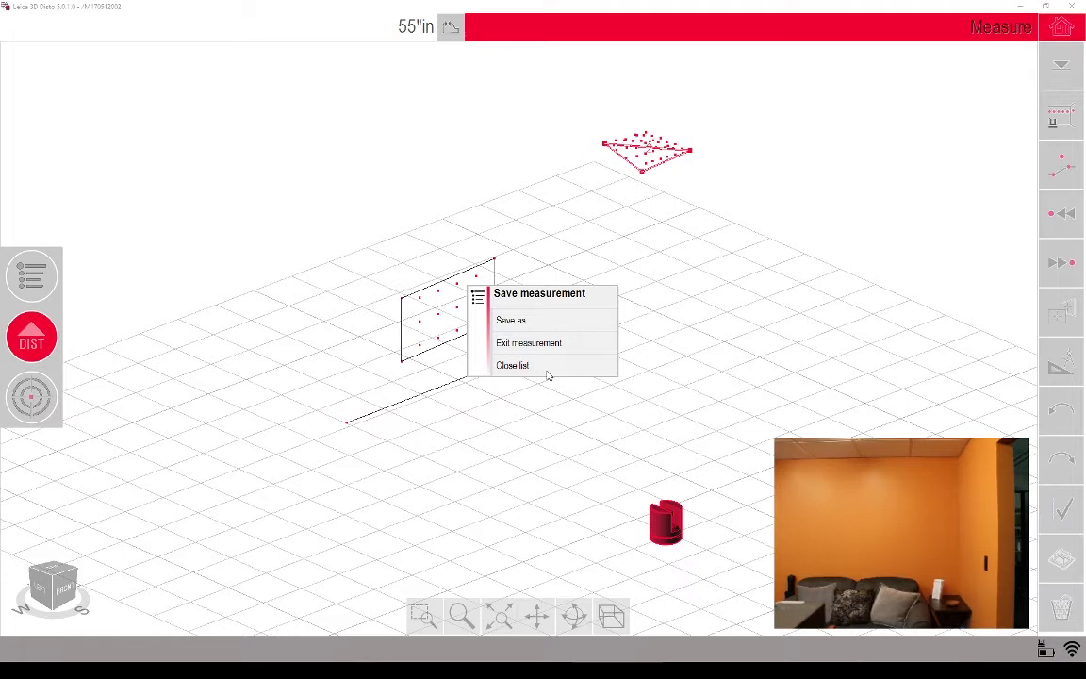
pyautogui.click(515, 322)
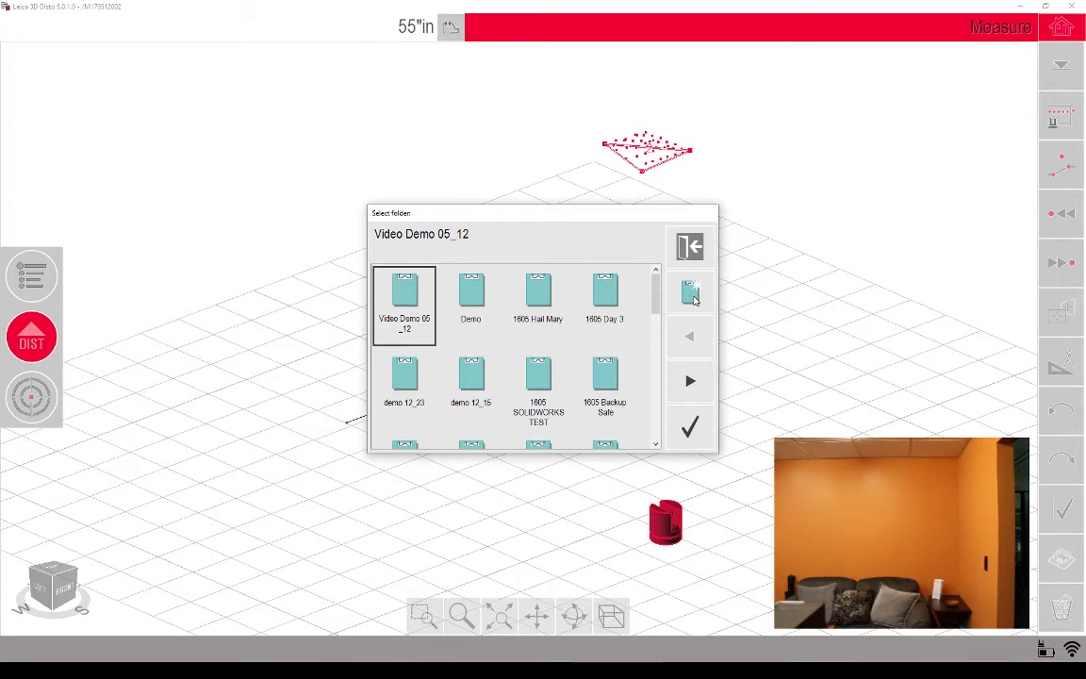
pyautogui.click(694, 298)
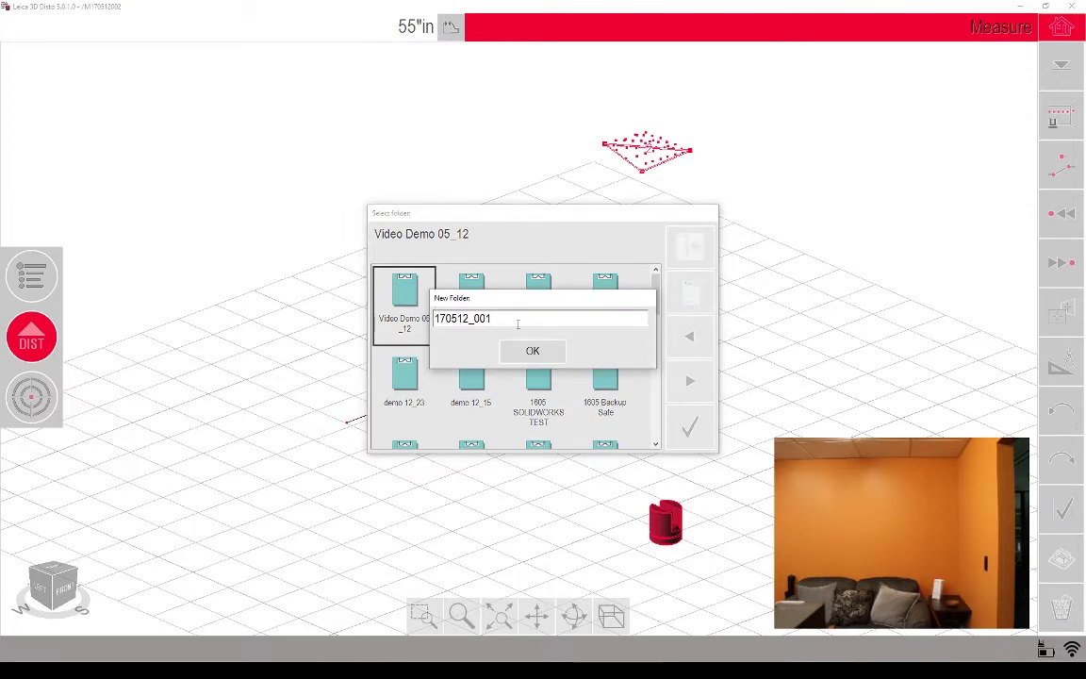
pyautogui.moveTo(517, 325); pyautogui.dragTo(425, 305)
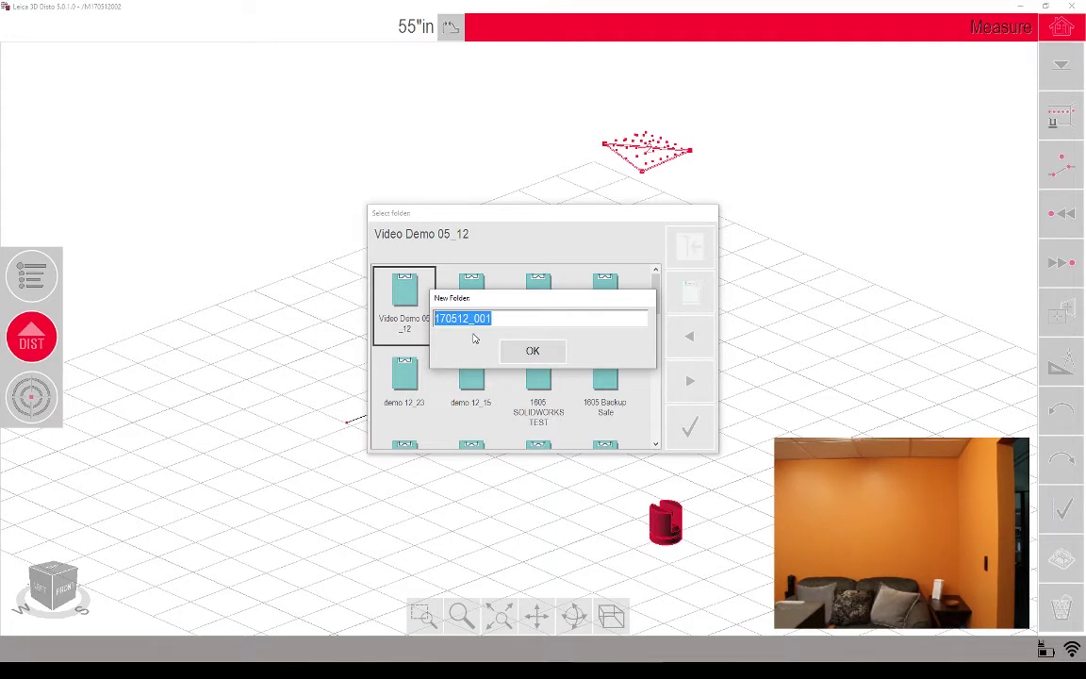
pyautogui.press('BackSpace')
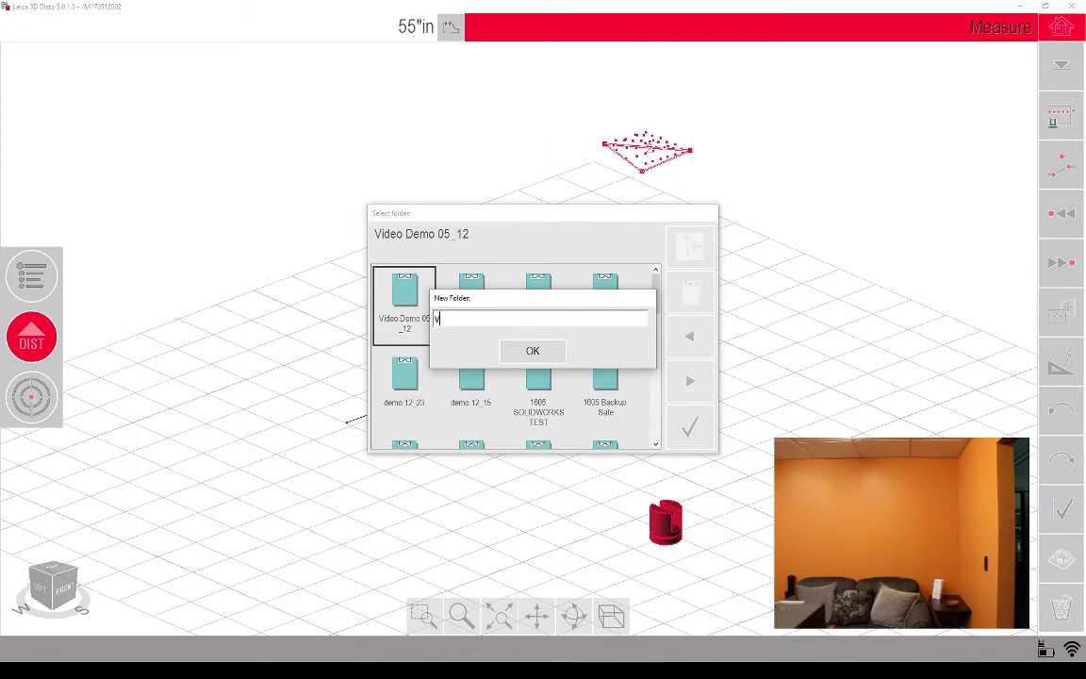
pyautogui.write('ViDEO DEMO')
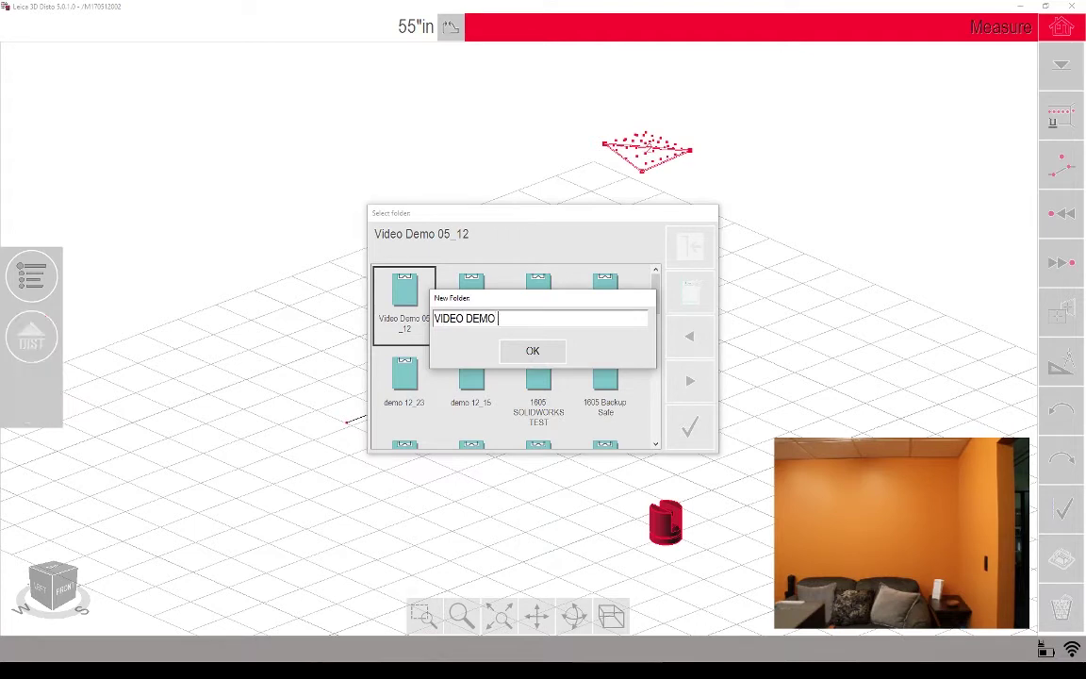
pyautogui.write(' 05_2')
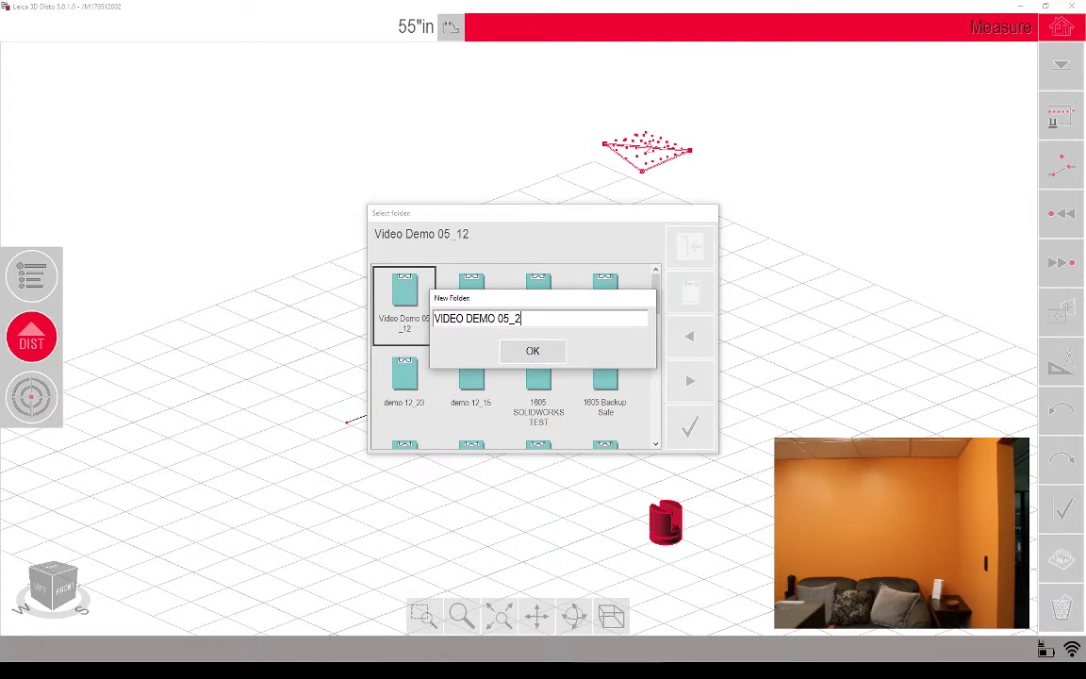
pyautogui.press('BackSpace')
pyautogui.write('12V')
pyautogui.press('BackSpace')
pyautogui.write('v1')
pyautogui.press('Return')
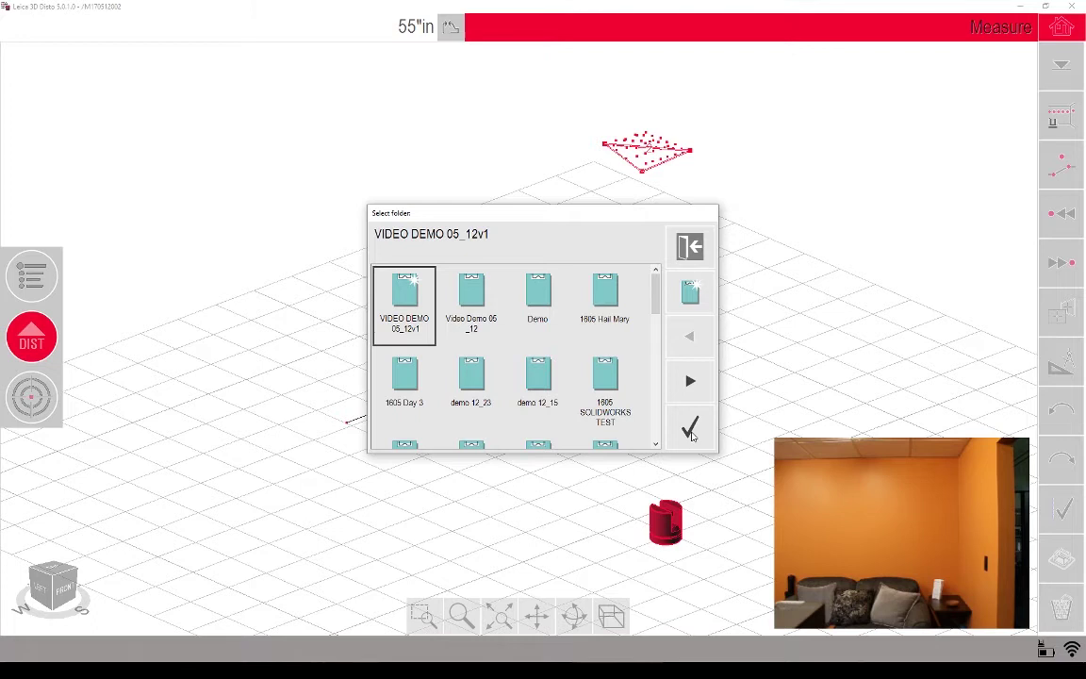
pyautogui.click(691, 431)
# Step: Name the measurement file VIDEO DEMO 05_12v1 and save it
pyautogui.moveTo(519, 322); pyautogui.dragTo(370, 344)
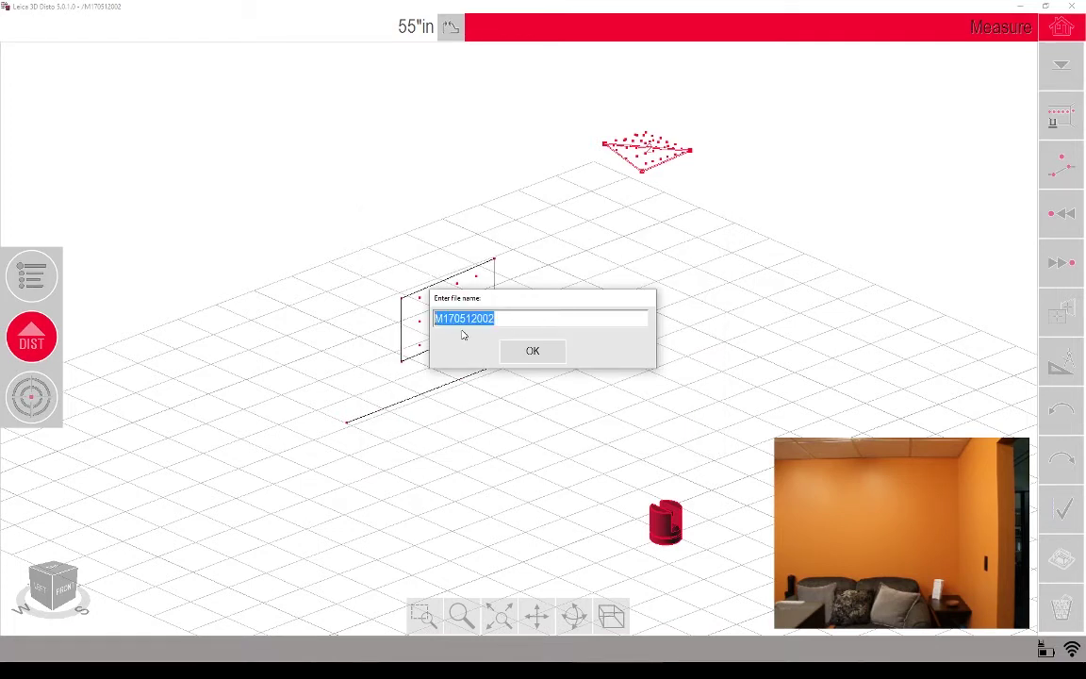
pyautogui.write('V')
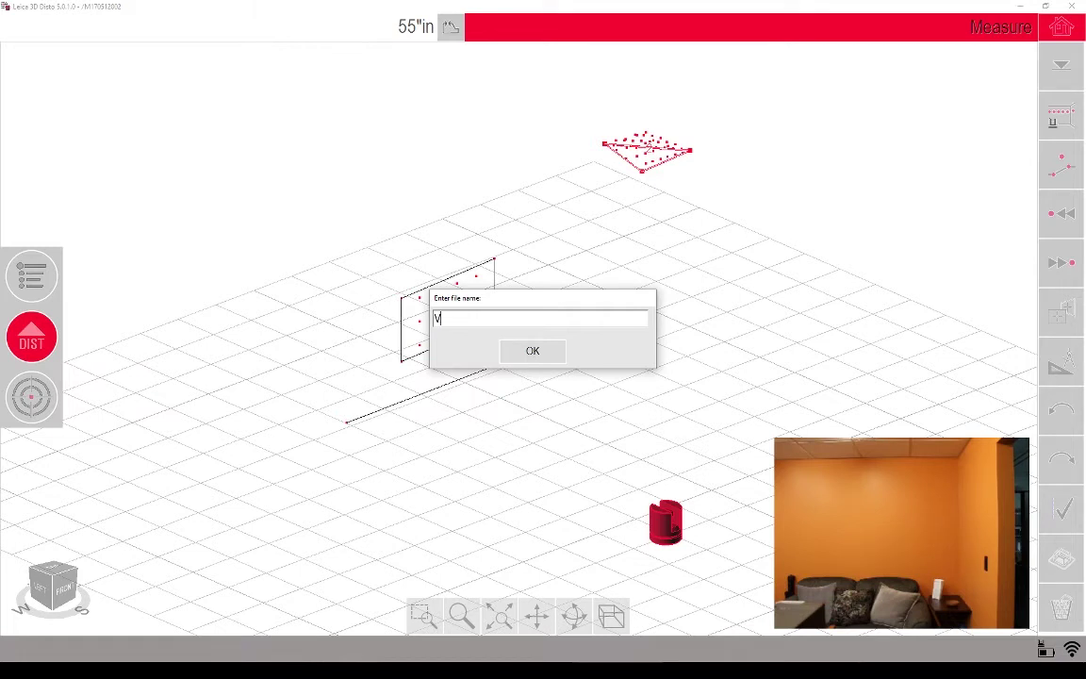
pyautogui.write('E')
pyautogui.press('BackSpace')
pyautogui.write('IDEO DEMO 12')
pyautogui.press('BackSpace')
pyautogui.press('BackSpace')
pyautogui.write('05_123')
pyautogui.press('BackSpace')
pyautogui.write('V')
pyautogui.press('BackSpace')
pyautogui.press('BackSpace')
pyautogui.write('v1')
pyautogui.click(534, 351)
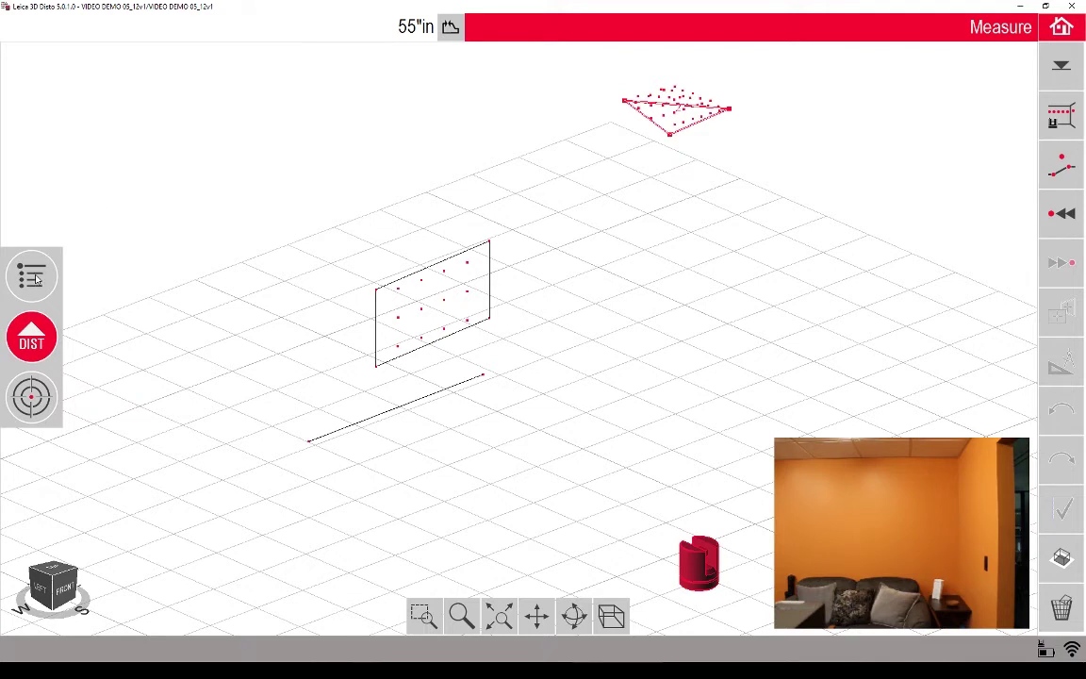
# Step: Export the VIDEO DEMO 05_12v1 folder from the File Manager to the DXF, CSV and DWG formats
pyautogui.click(32, 275)
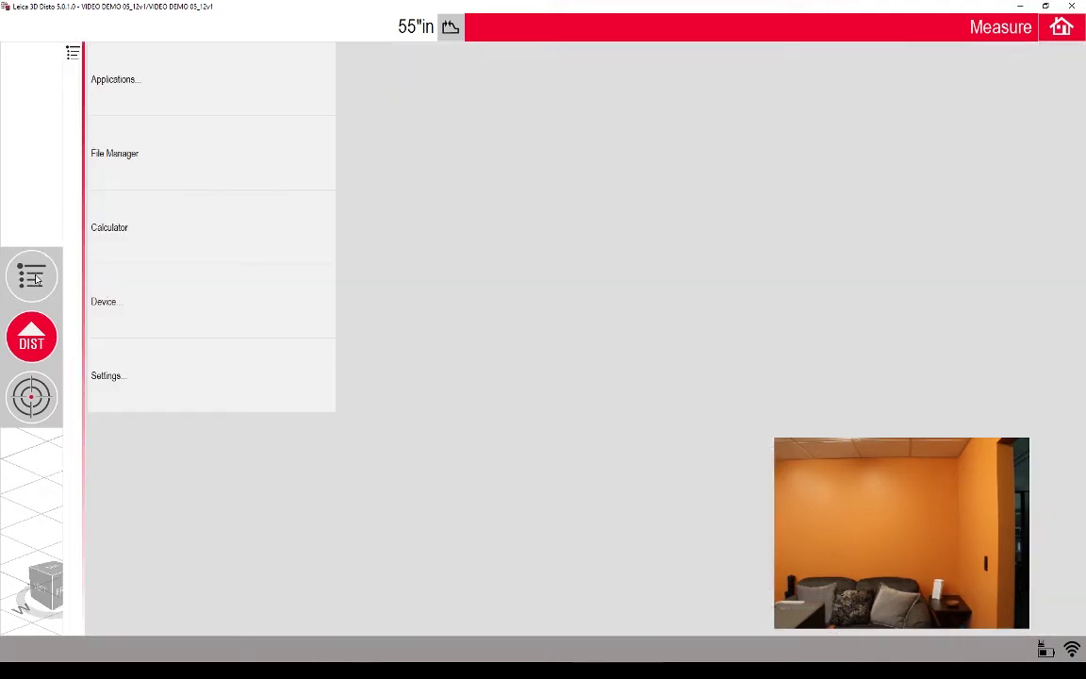
pyautogui.click(163, 163)
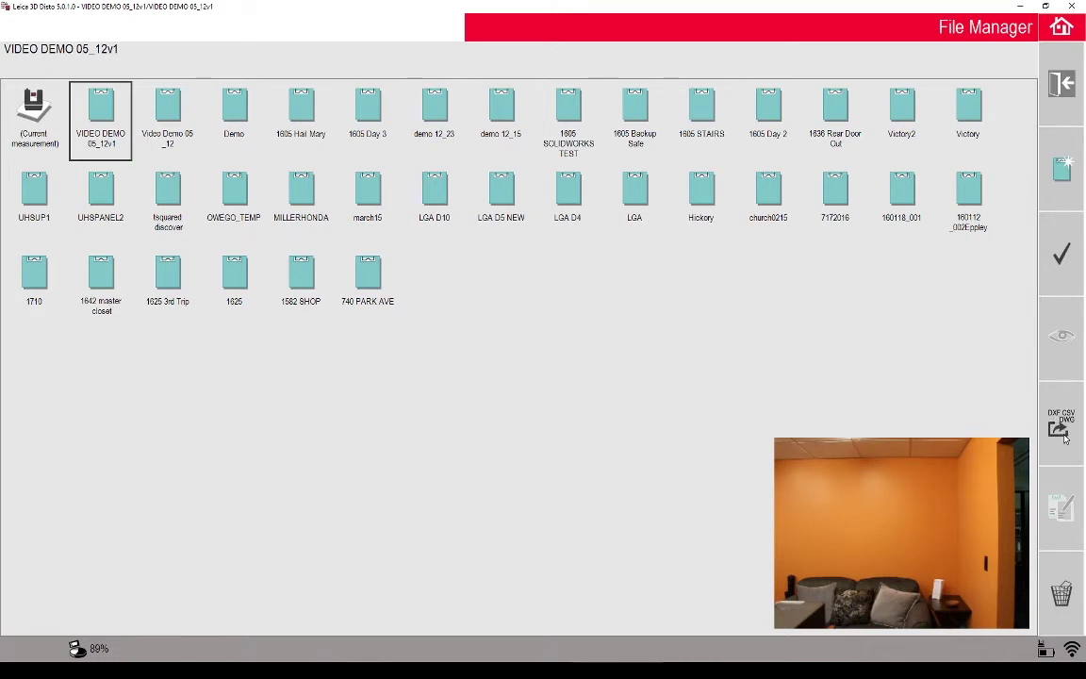
pyautogui.click(1062, 433)
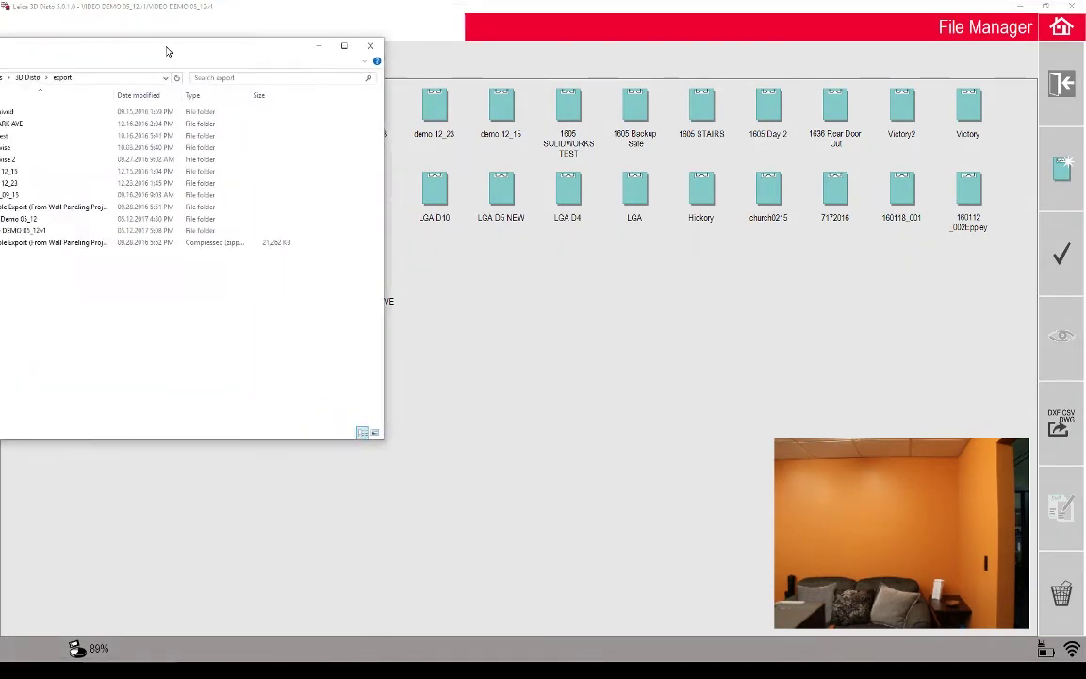
# Step: In File Explorer, use the desktop's 3D Disto Data shortcut to reach the exported VIDEO DEMO 05_12v1 folder and open its CSV file
pyautogui.moveTo(165, 48); pyautogui.dragTo(566, 84)
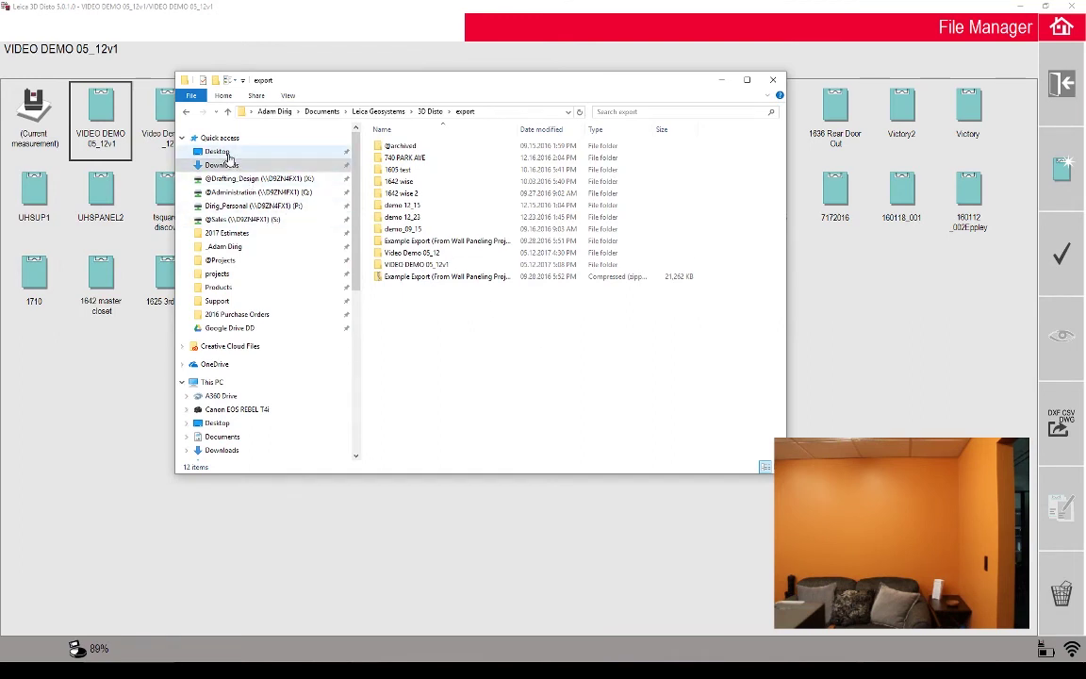
pyautogui.click(226, 153)
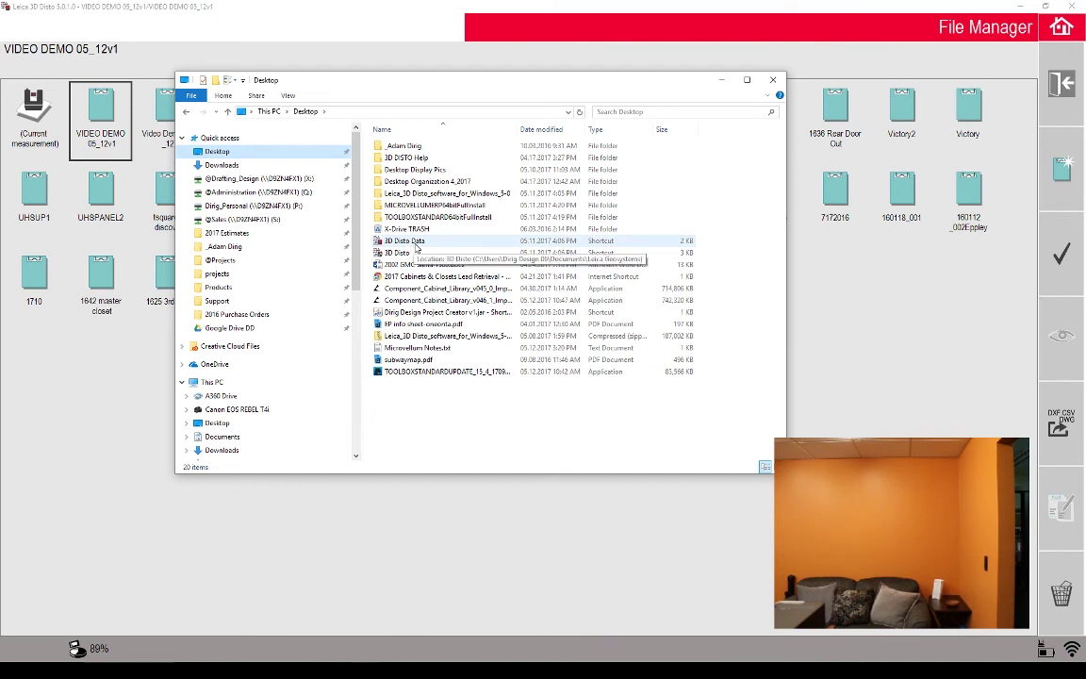
pyautogui.doubleClick(415, 244)
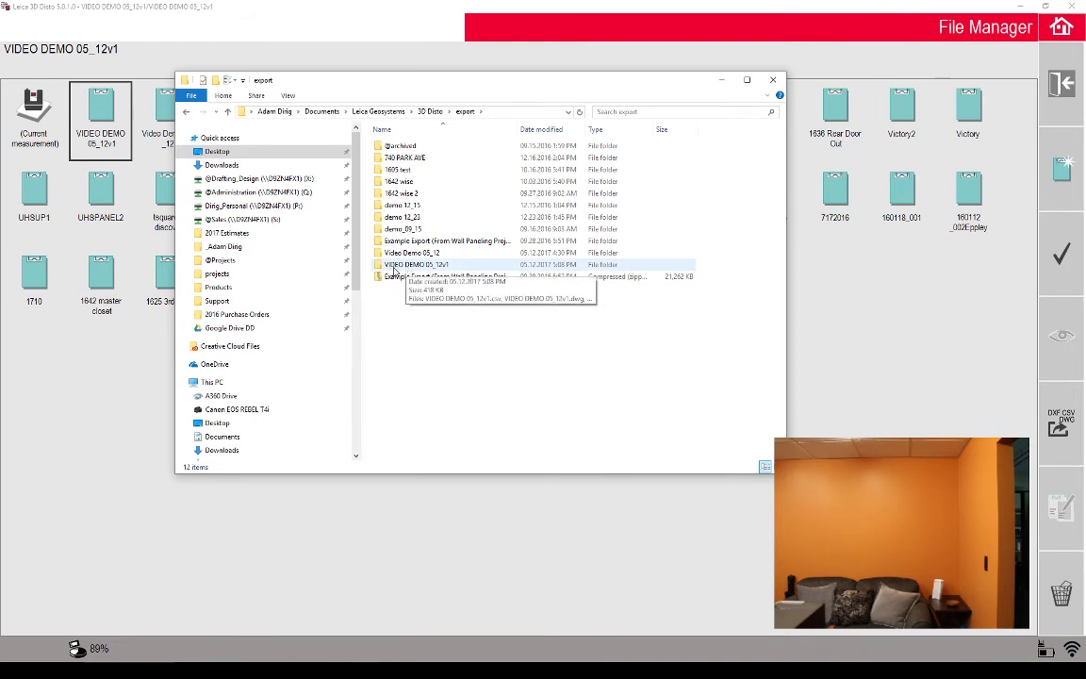
pyautogui.doubleClick(394, 265)
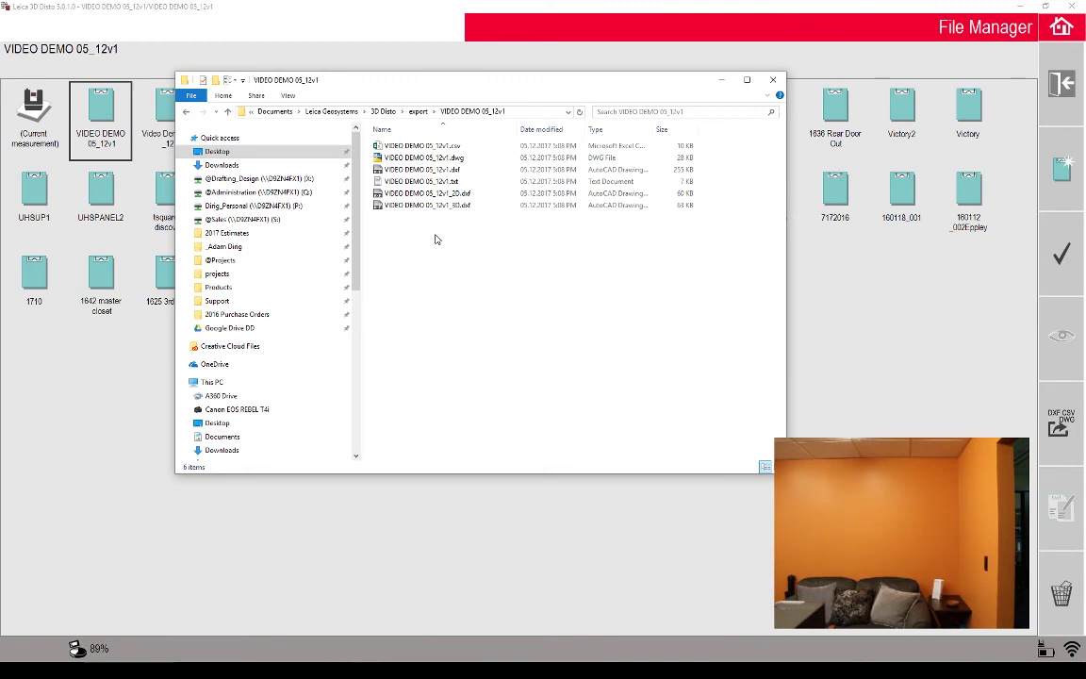
pyautogui.doubleClick(444, 147)
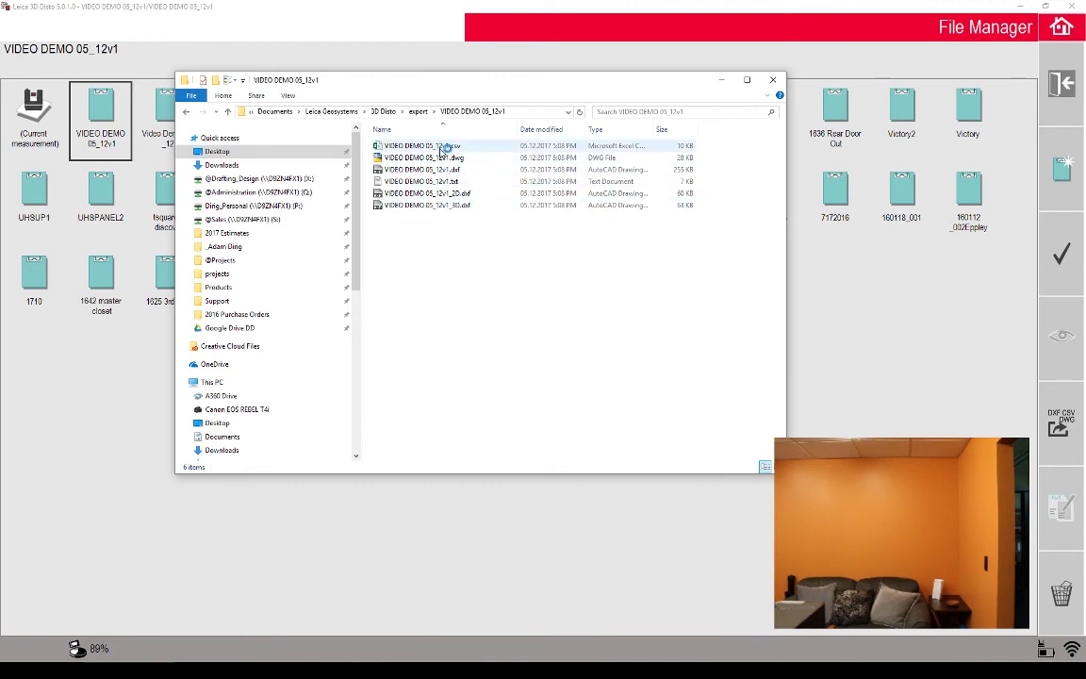